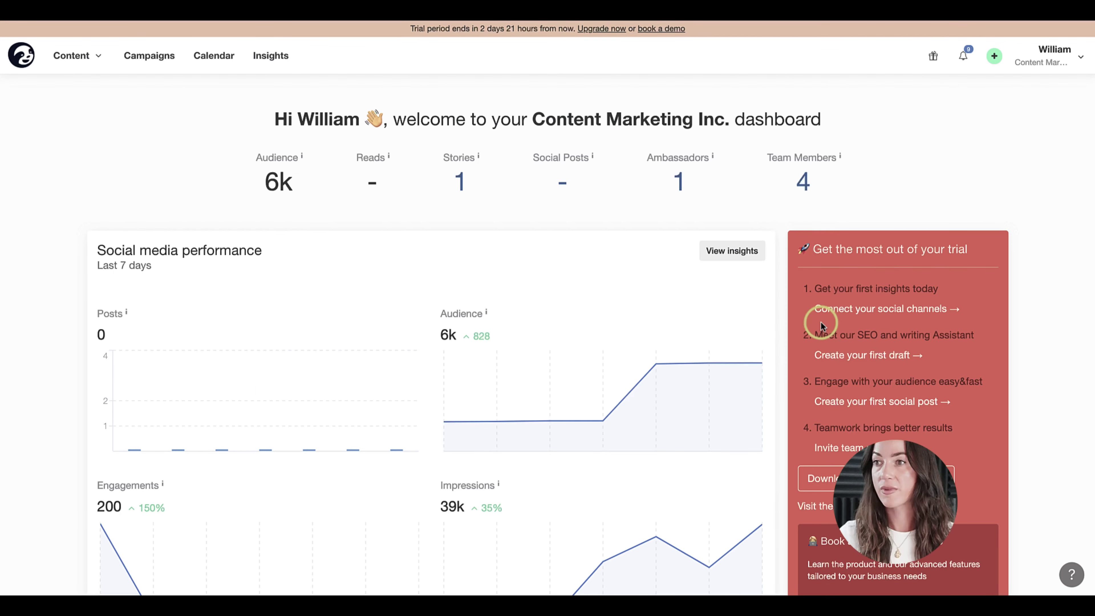
Step: Go from the account menu to Channels, then Email marketing, and open the Mailchimp channel
left_click(1053, 53)
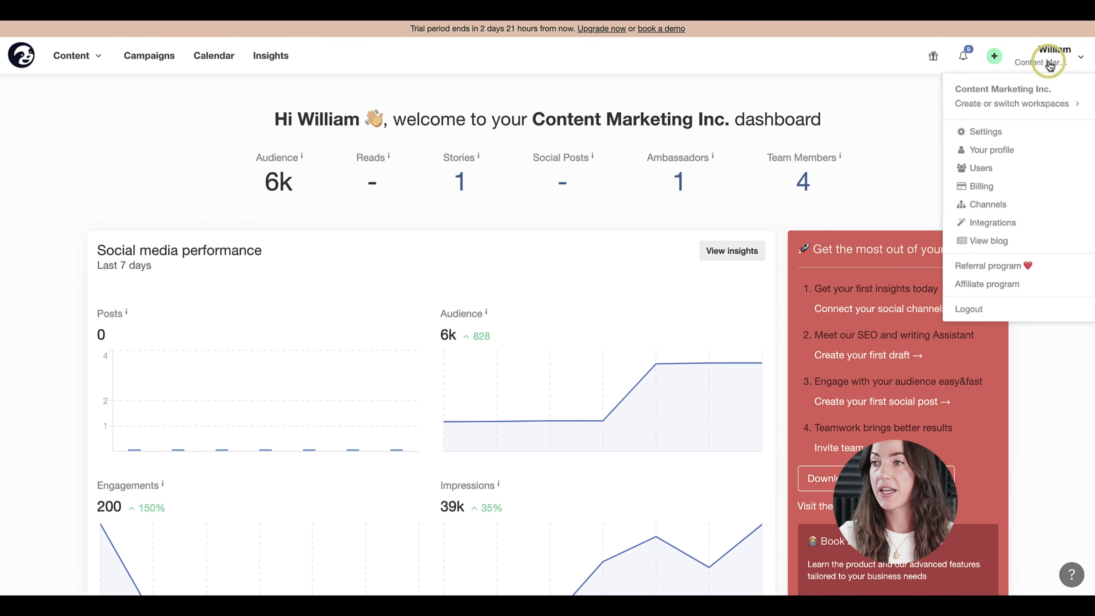
left_click(980, 200)
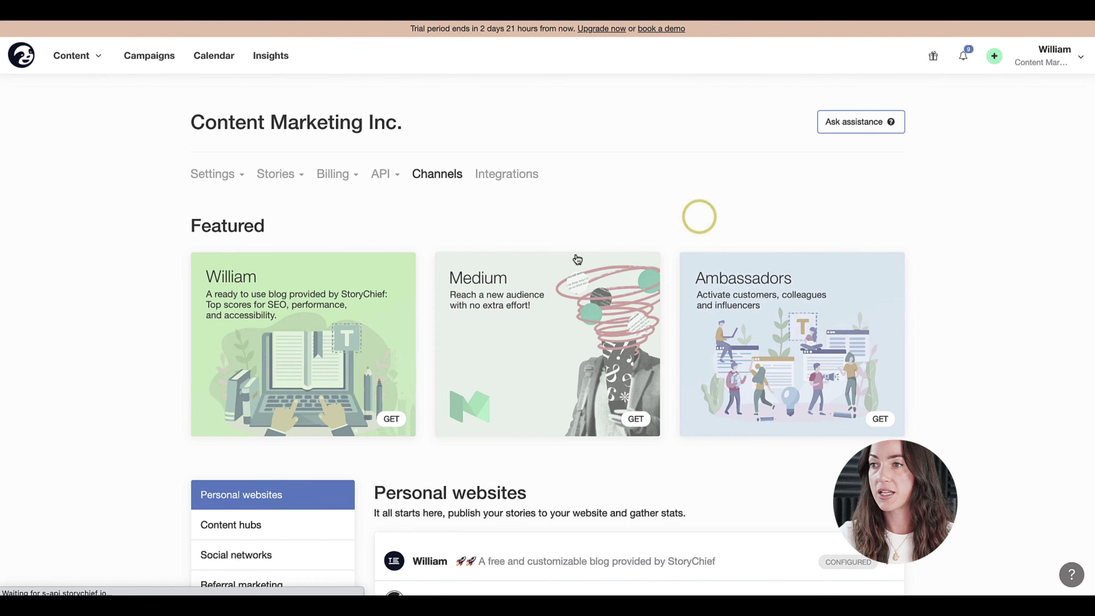
scroll(292, 418, "down", 4)
left_click(238, 451)
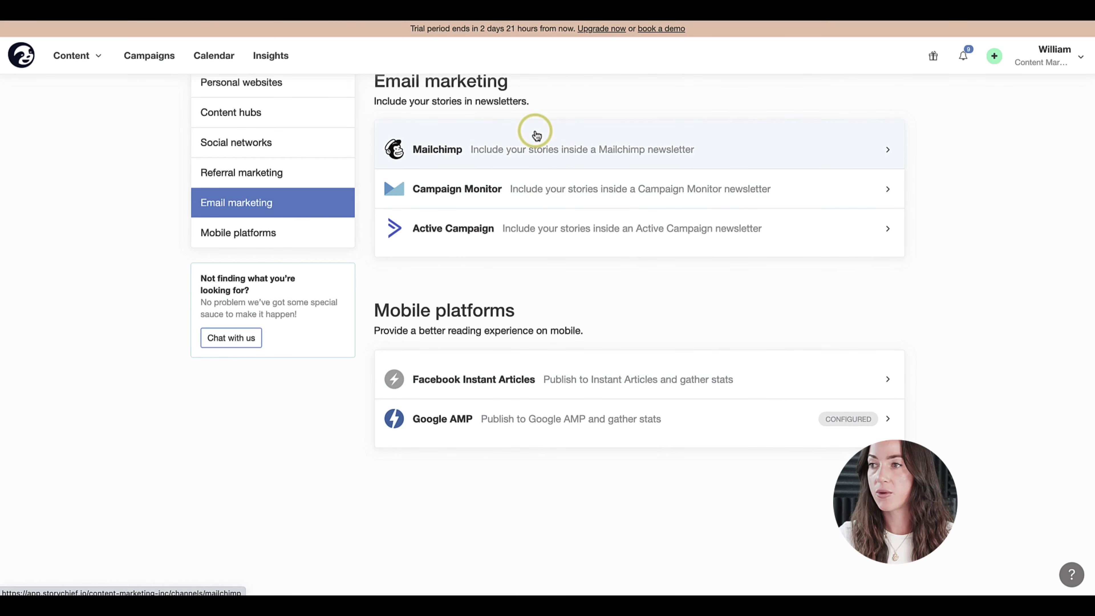
left_click(503, 150)
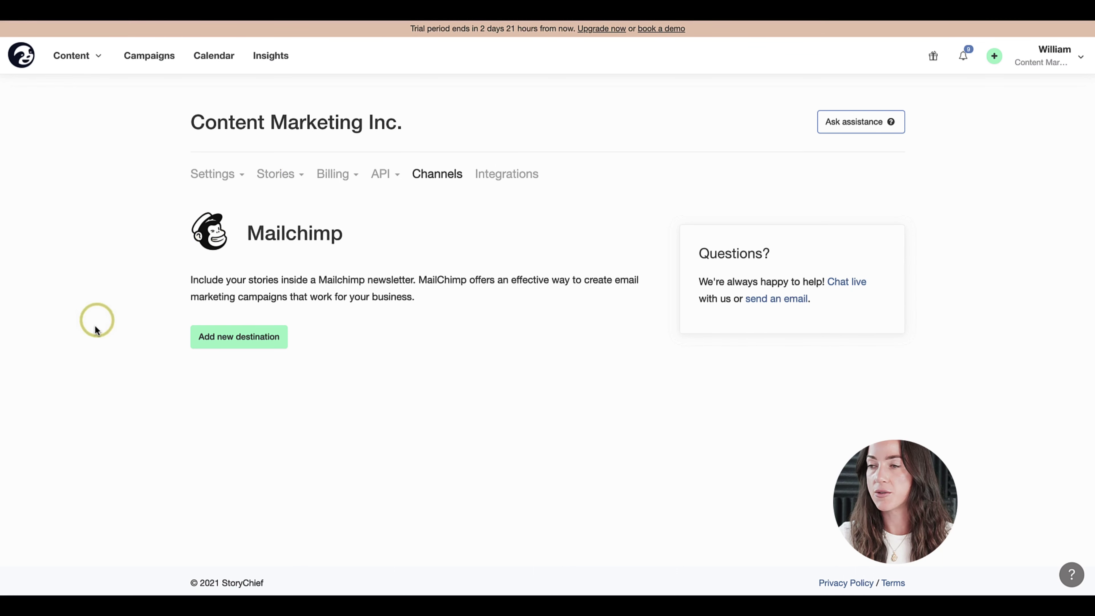
Step: Add a Mailchimp destination named 'Weekly newsletter' and copy its RSS feed URL
left_click(228, 342)
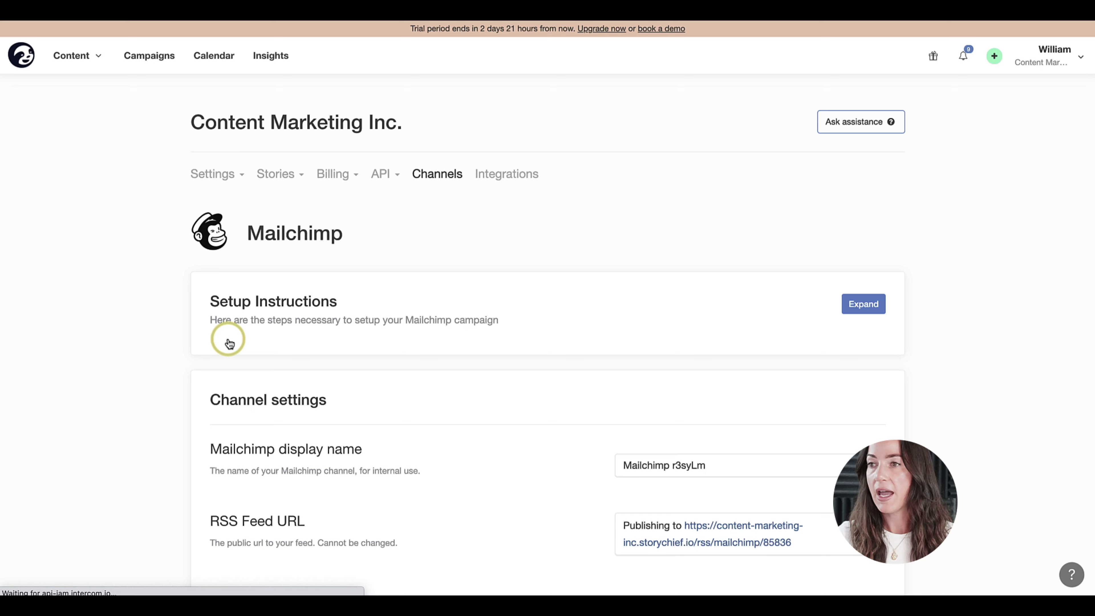
scroll(228, 342, "down", 4)
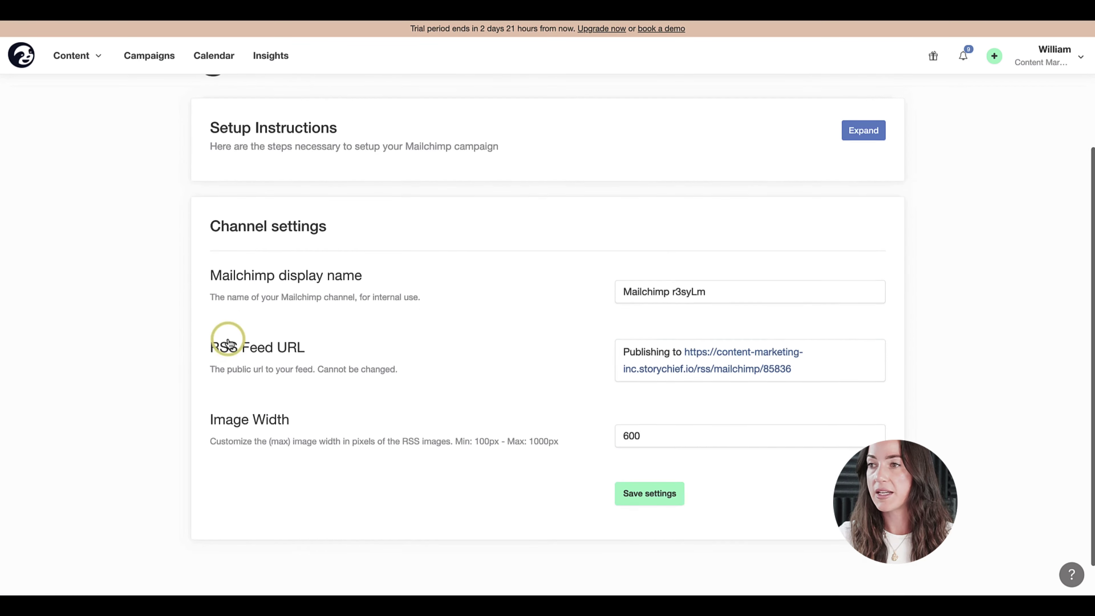
double_click(645, 290)
triple_click(645, 289)
type("Weekly")
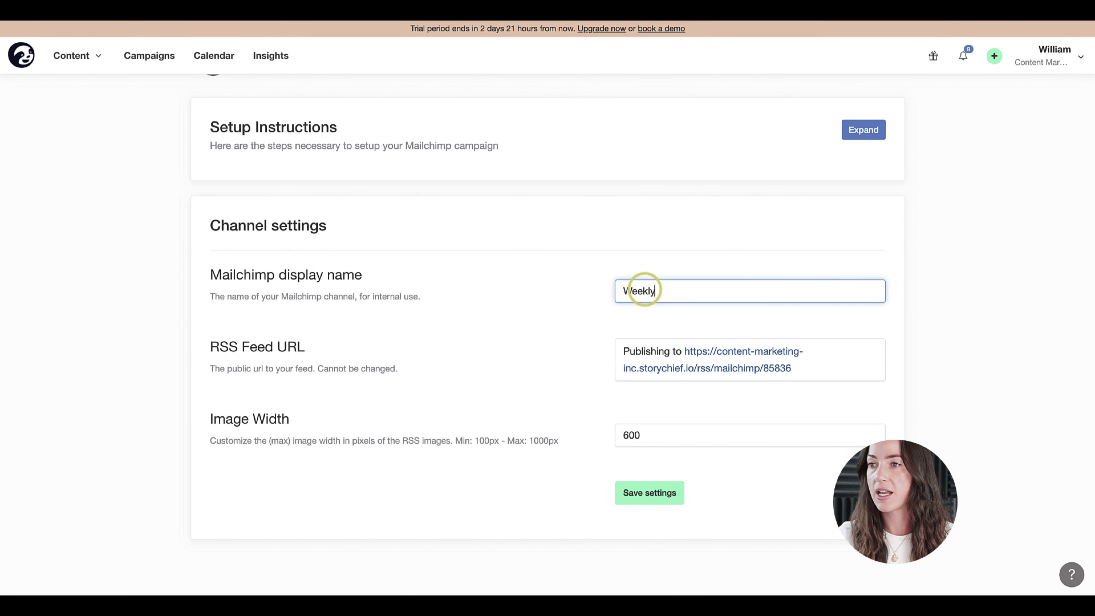
type(" newsletter")
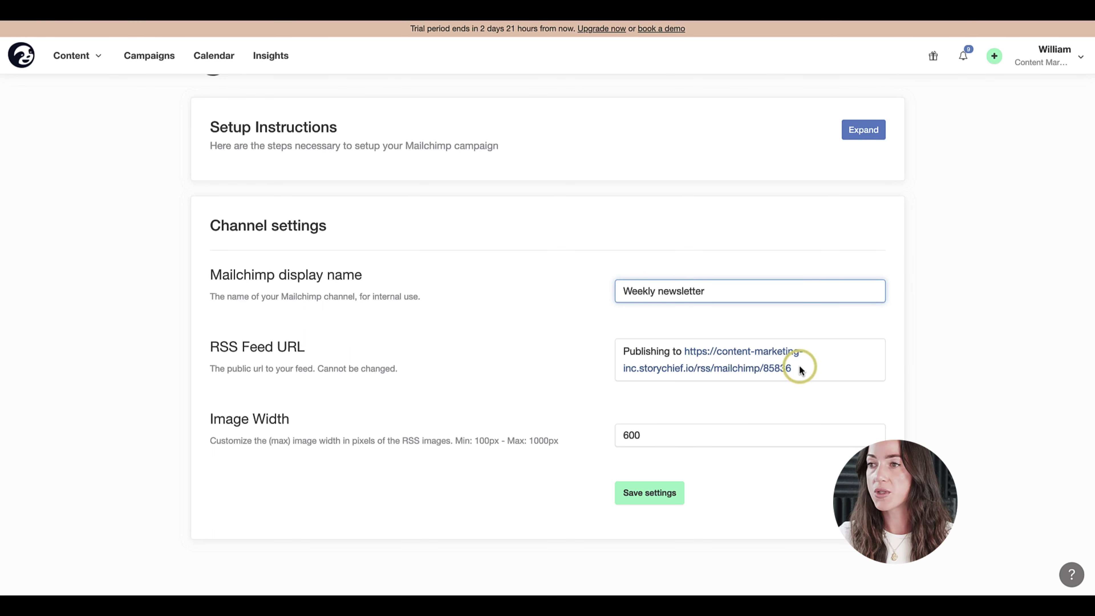
left_click_drag(794, 368, 684, 350)
key("ctrl+c")
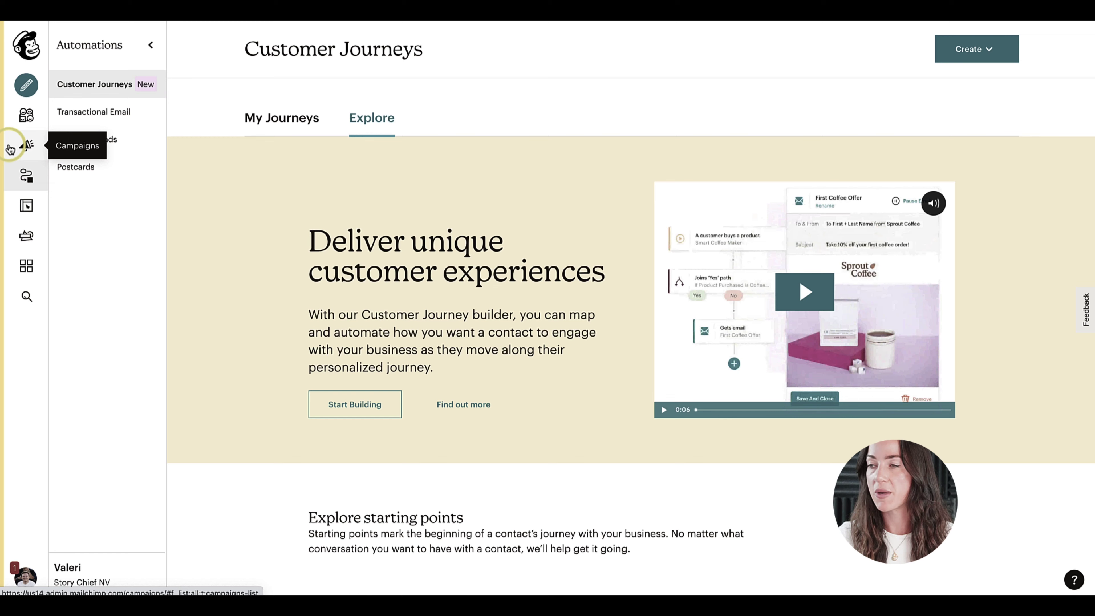
Step: Start a 'Share your blog posts' journey from Mailchimp Automations
left_click(23, 189)
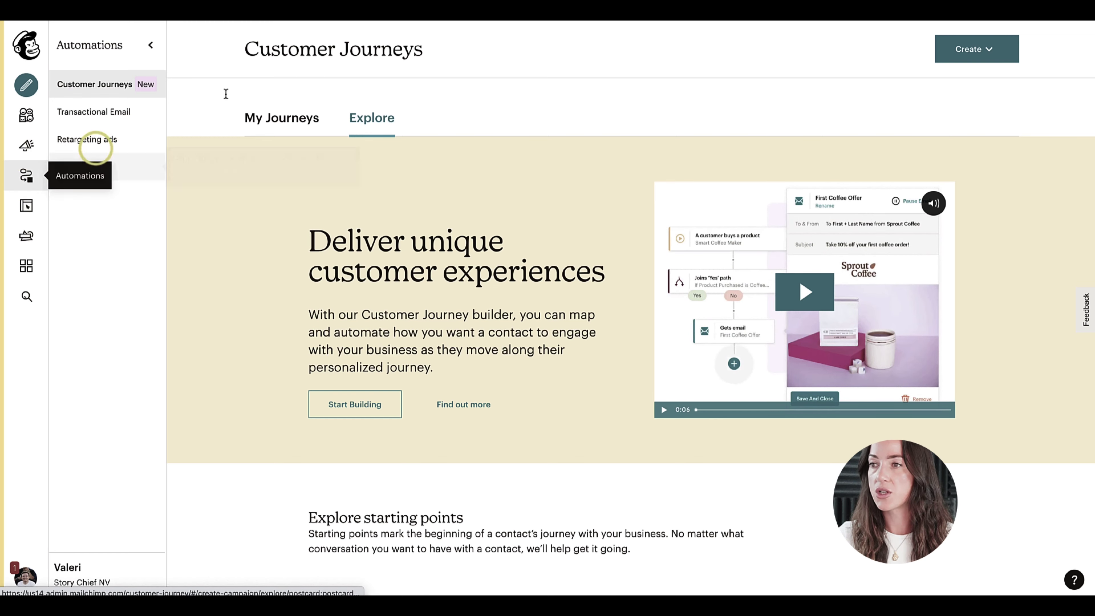
scroll(408, 285, "down", 15)
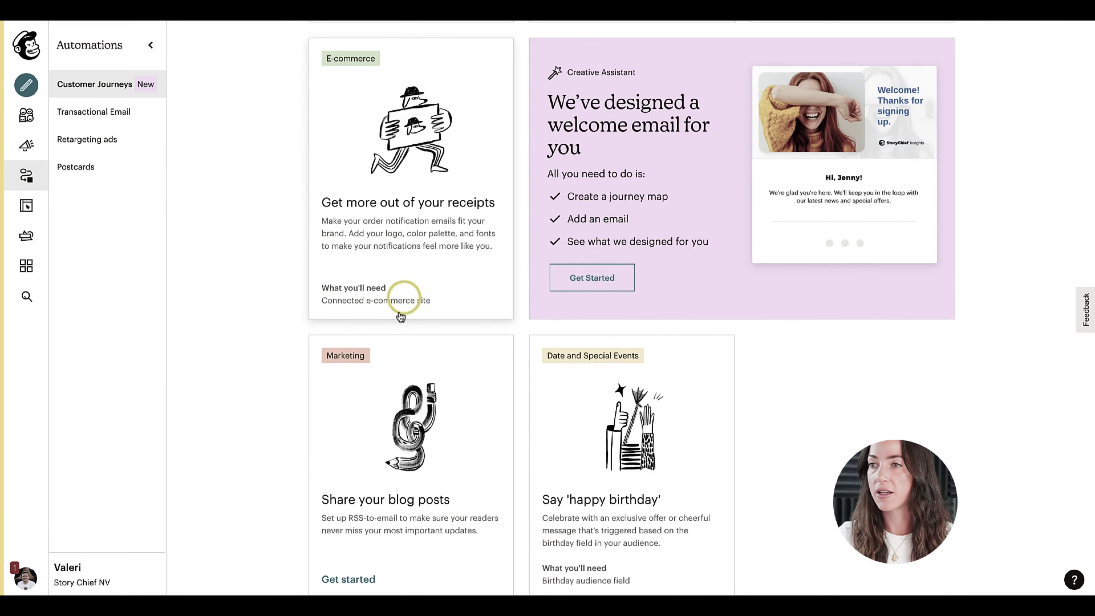
left_click(359, 471)
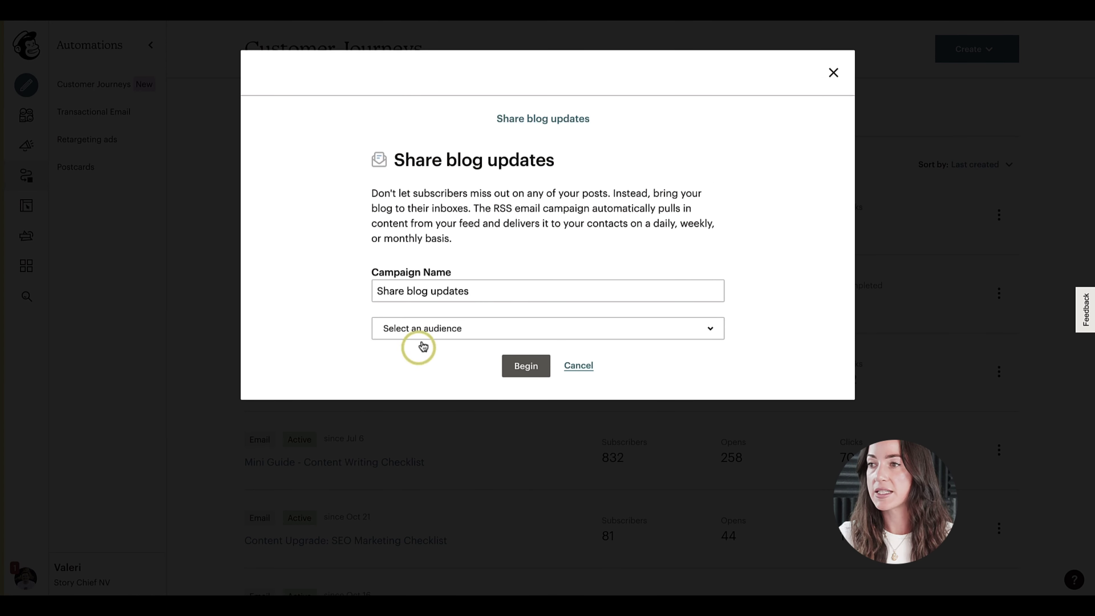
Step: Name the campaign 'Newsletter digests' and begin it for the Story Chief - Sugar audience
triple_click(420, 286)
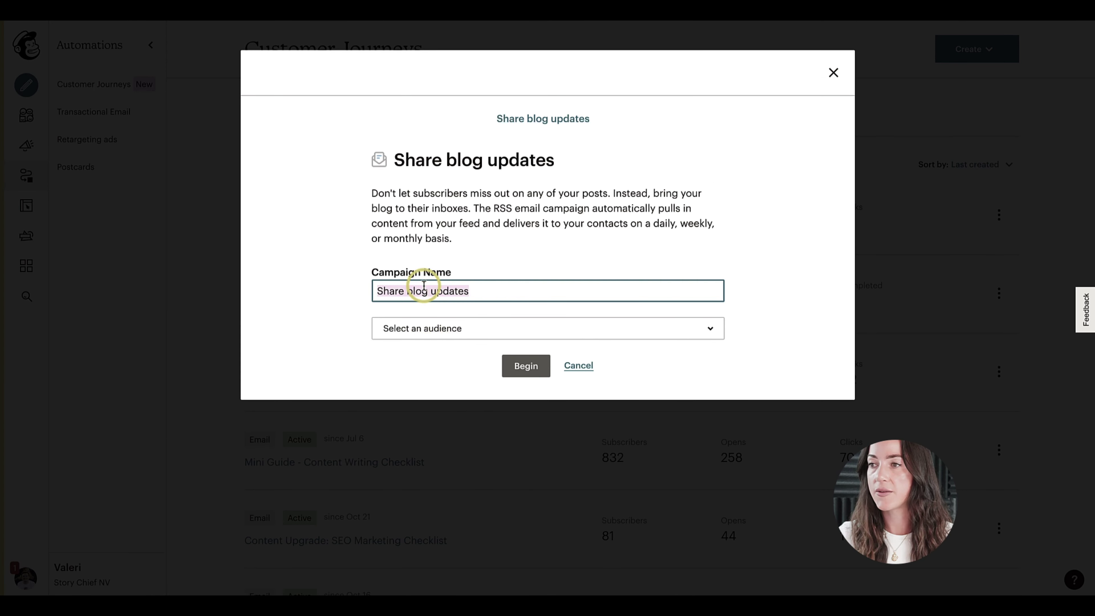
type("New")
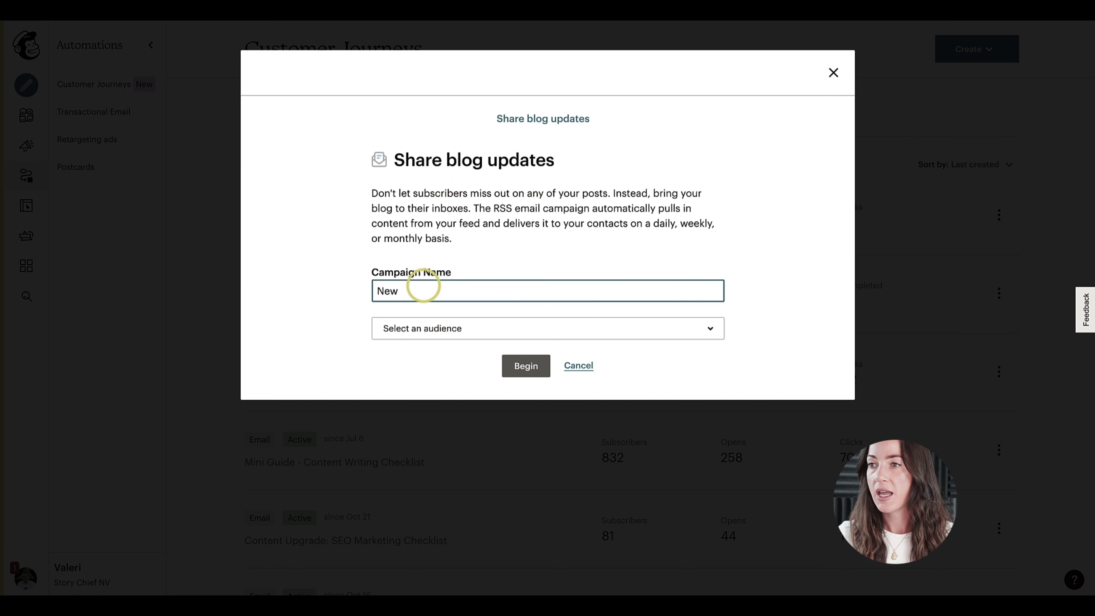
type("sletter digests")
left_click(420, 328)
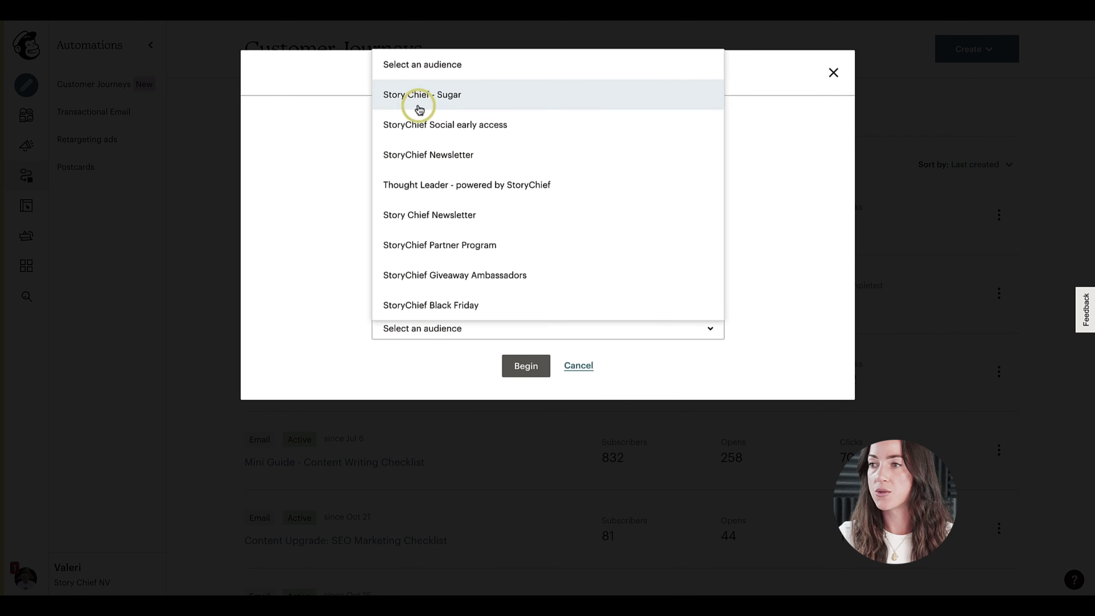
left_click(417, 100)
left_click(523, 366)
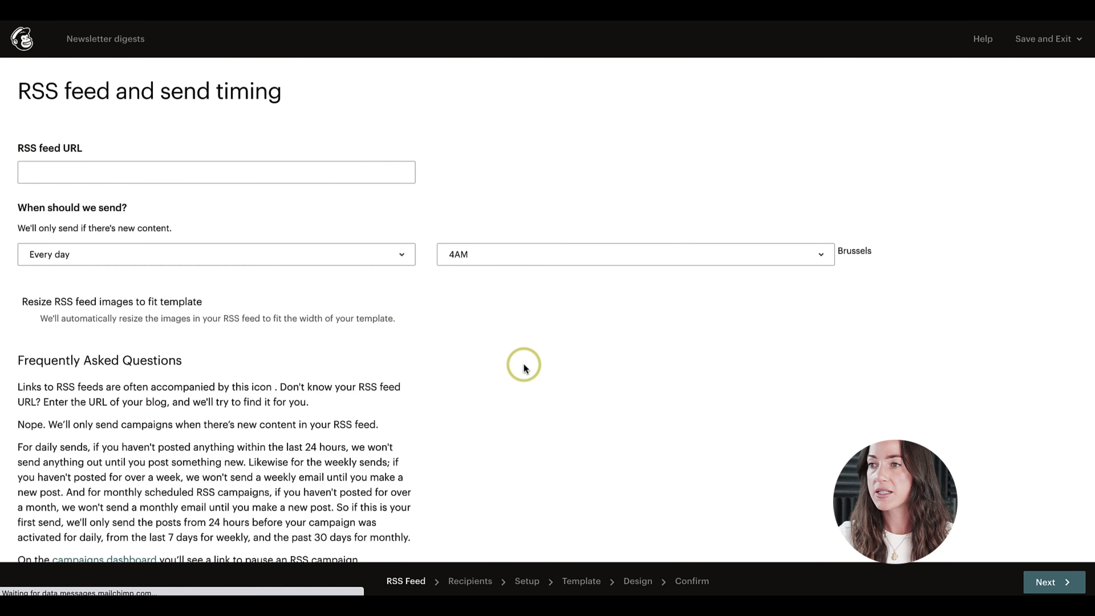
Step: Paste the StoryChief RSS feed URL into the campaign's feed field
left_click(44, 175)
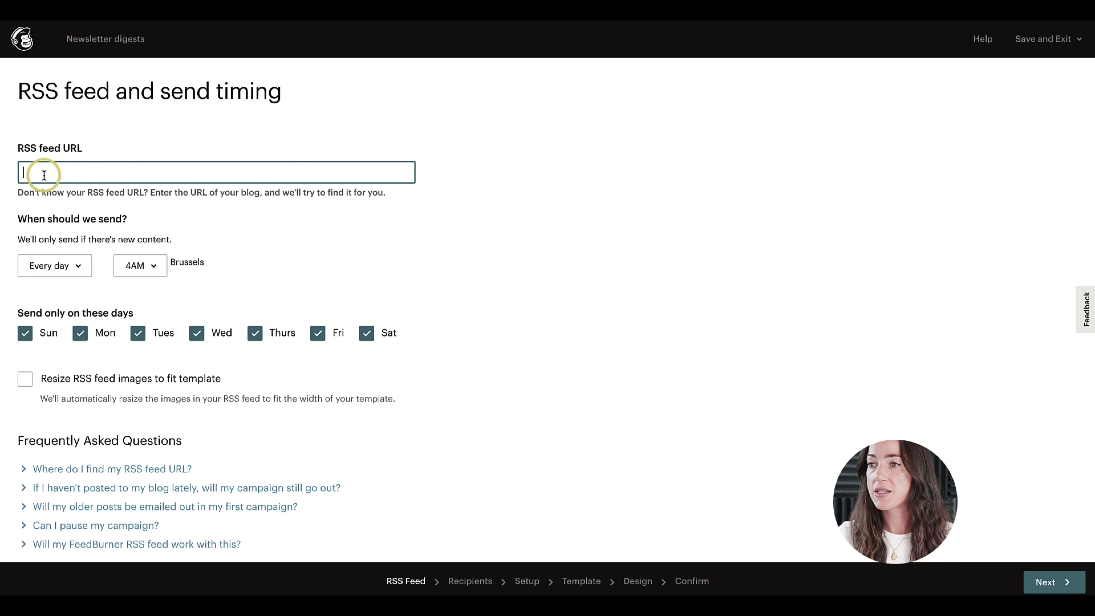
key("ctrl+v")
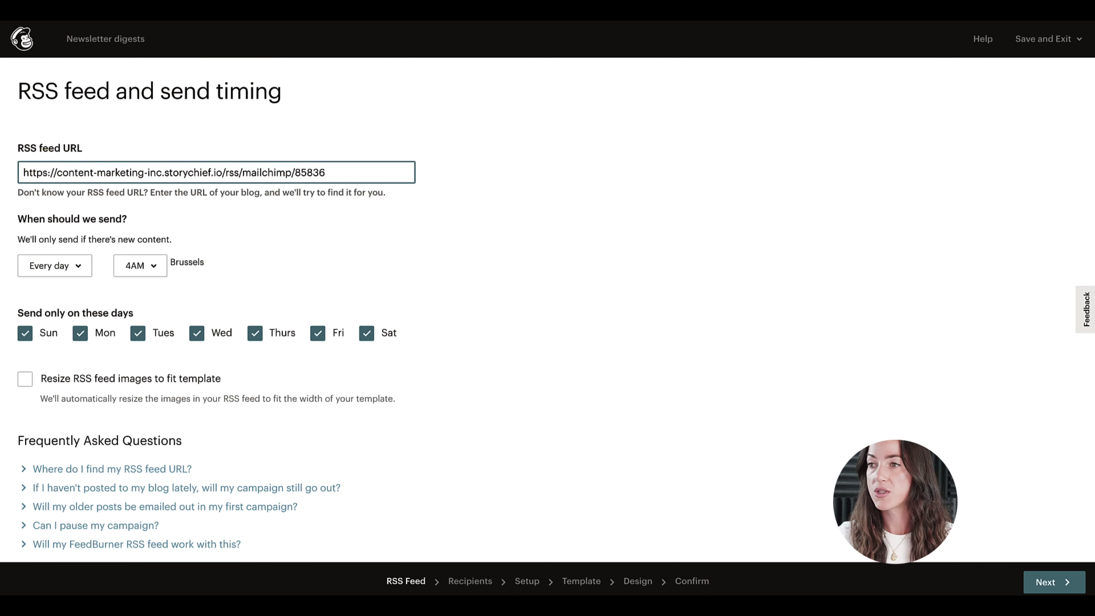
key("ctrl+Tab")
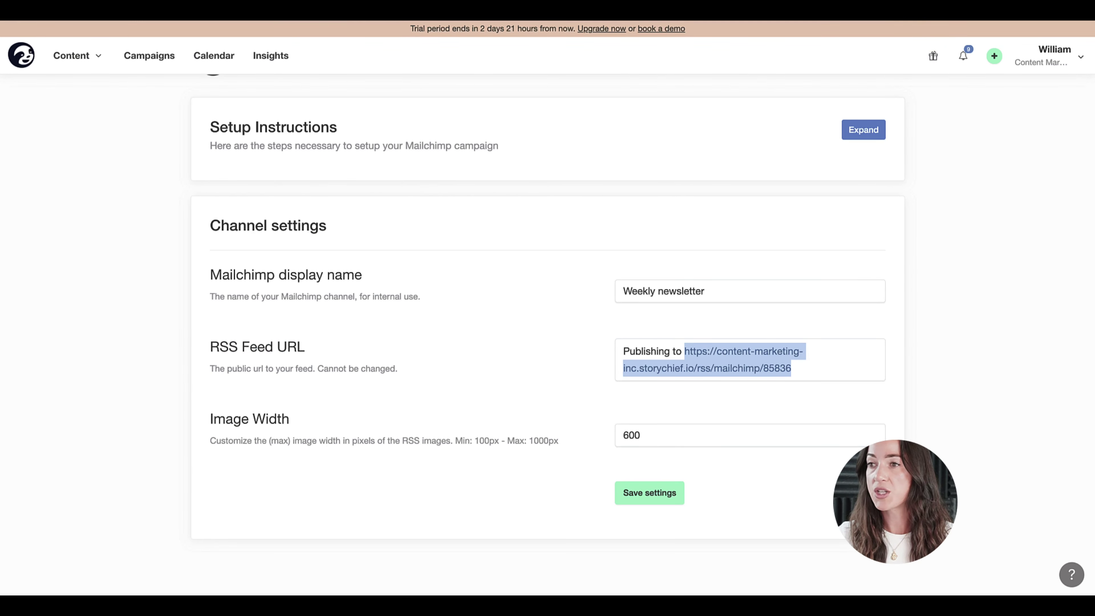
key("ctrl+Tab")
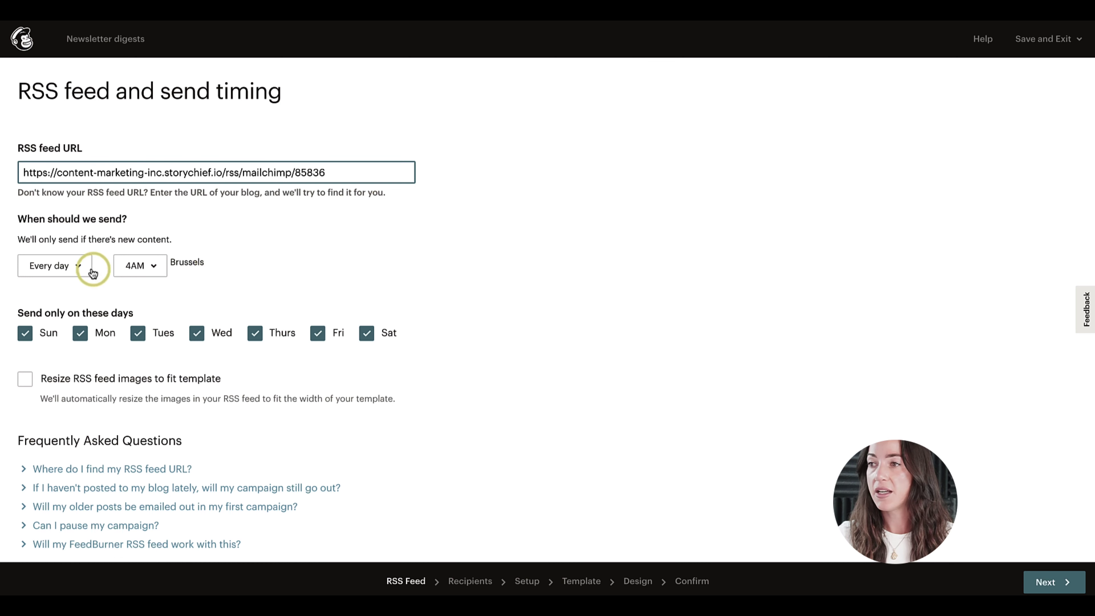
Step: Schedule sending every week on Monday at 4AM and continue to recipients
left_click(81, 267)
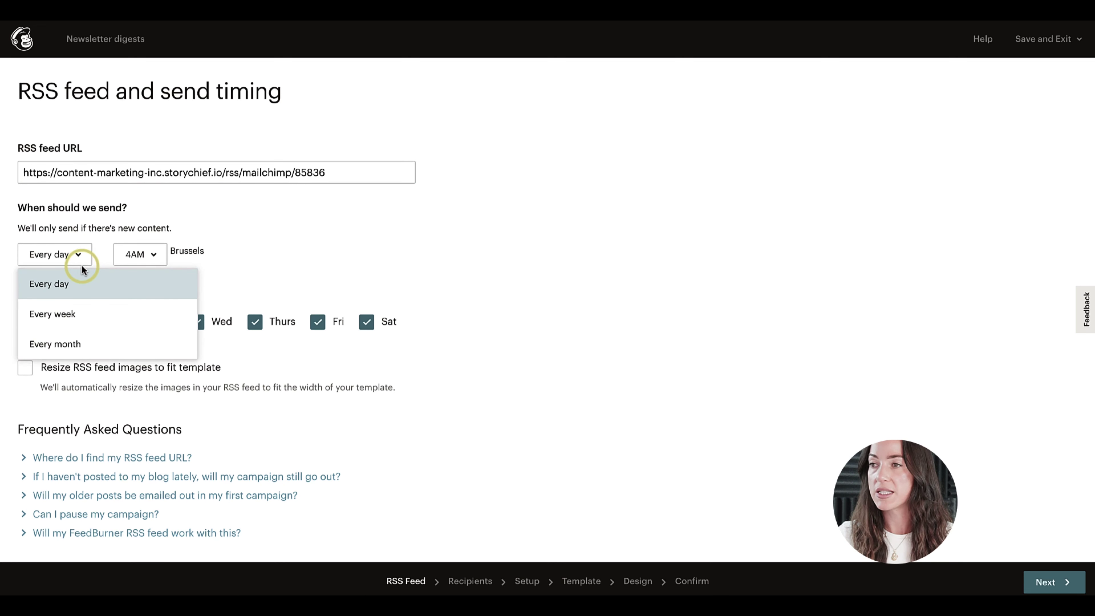
left_click(62, 313)
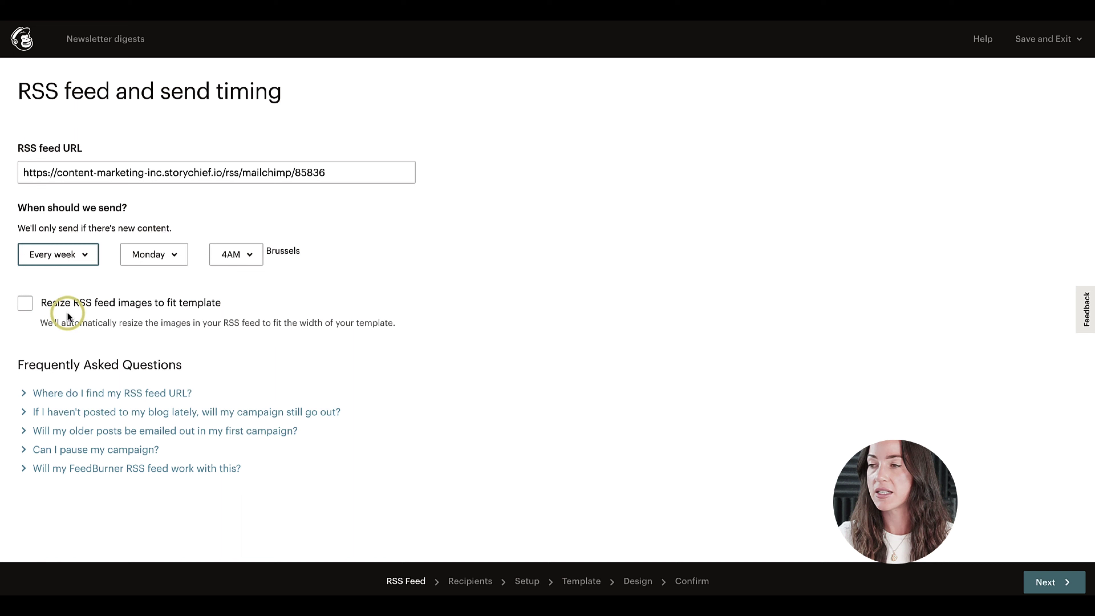
left_click(247, 253)
left_click(240, 256)
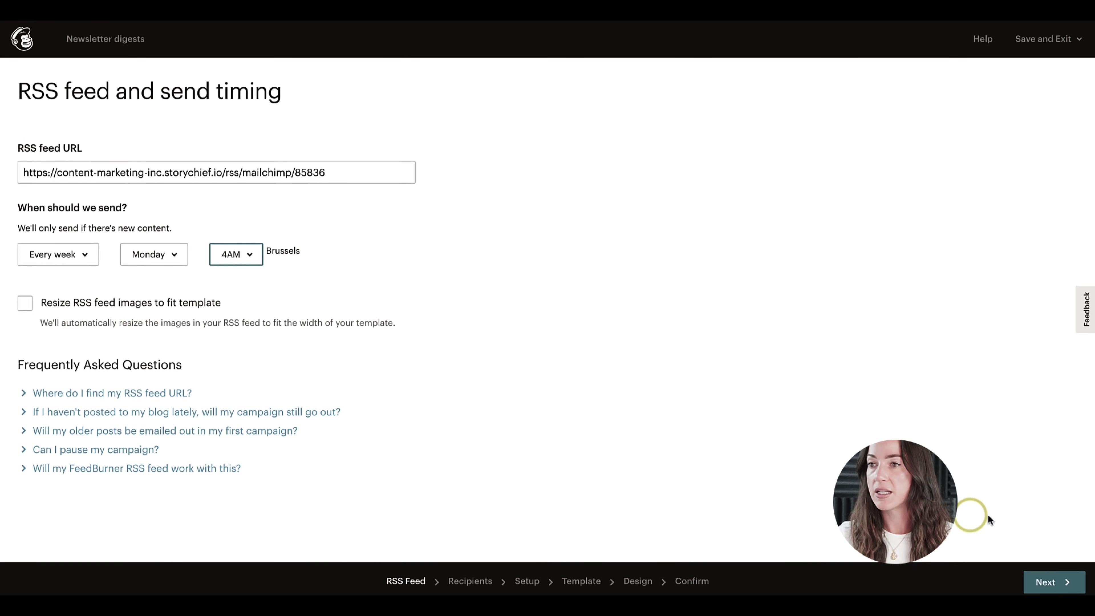
left_click(1048, 578)
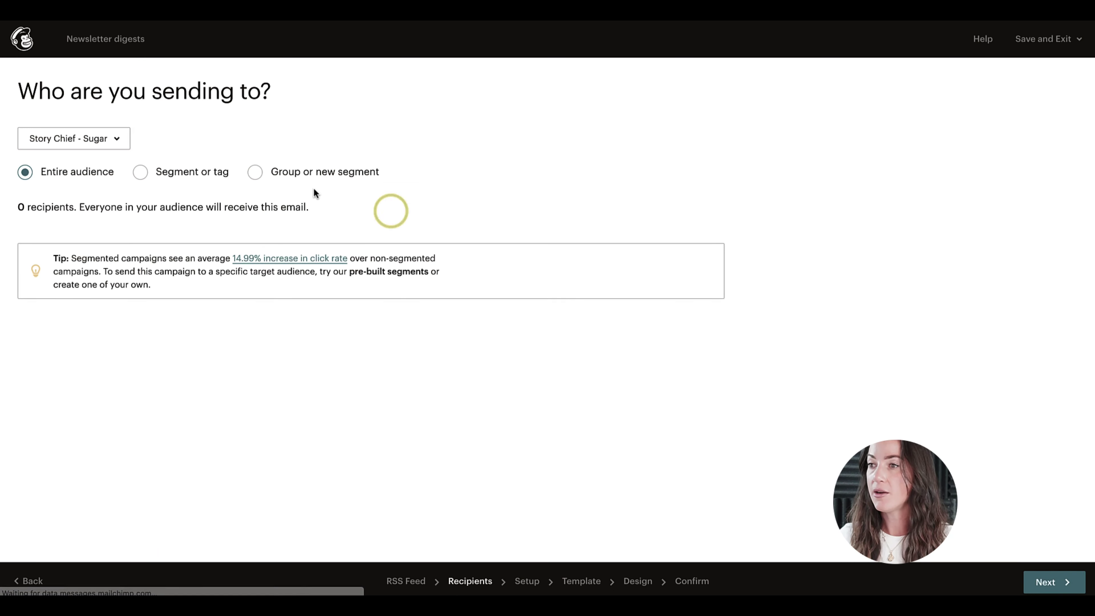
Step: Accept the Recipients and Campaign info steps and choose the 1 Column basic template
left_click(1061, 587)
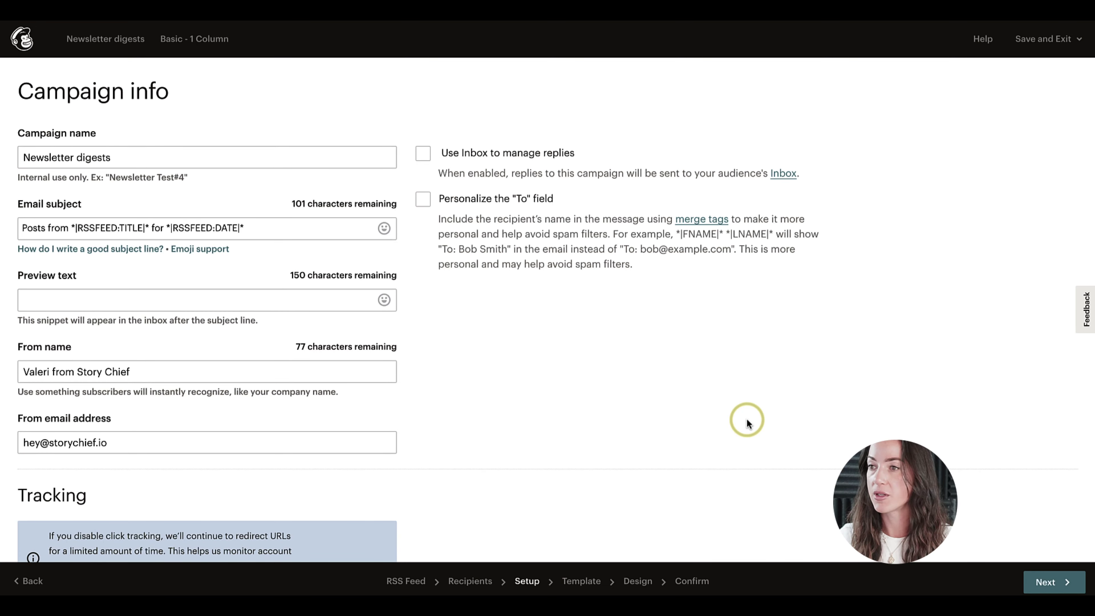
scroll(747, 420, "down", 1)
scroll(747, 422, "down", 3)
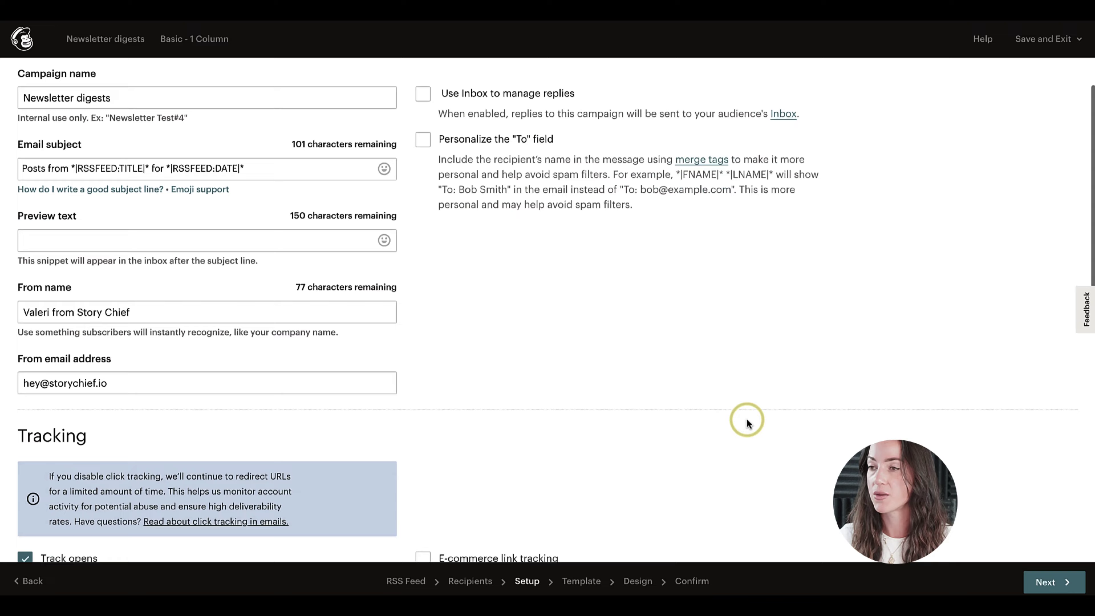
left_click(1039, 578)
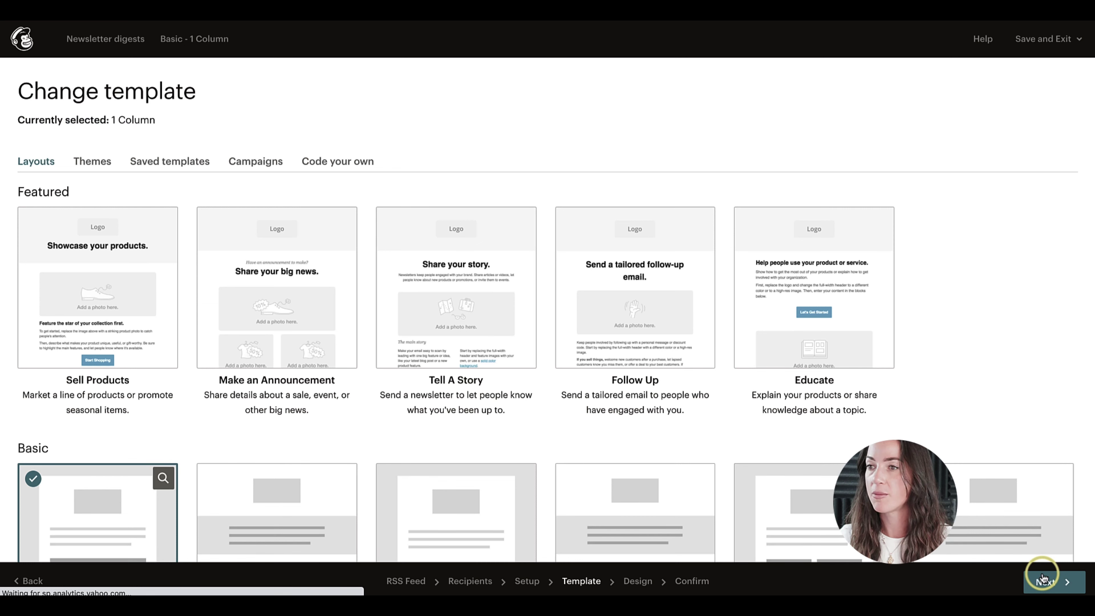
scroll(288, 519, "down", 5)
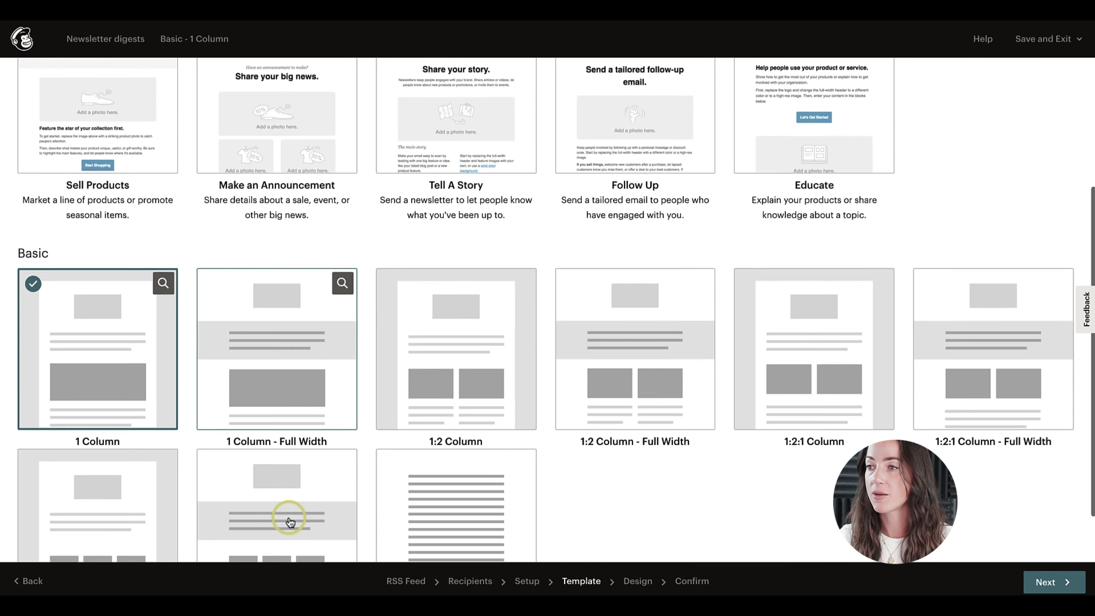
left_click(103, 350)
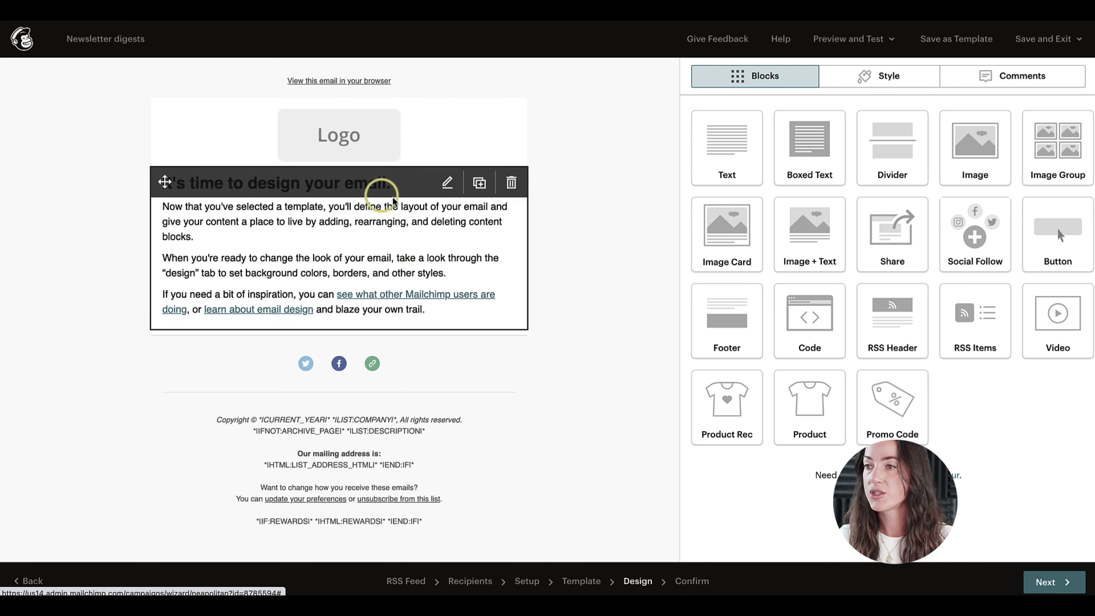
Step: Add an RSS Items block below the intro text, set it to Custom style, and save
left_click(398, 135)
left_click_drag(891, 318, 316, 321)
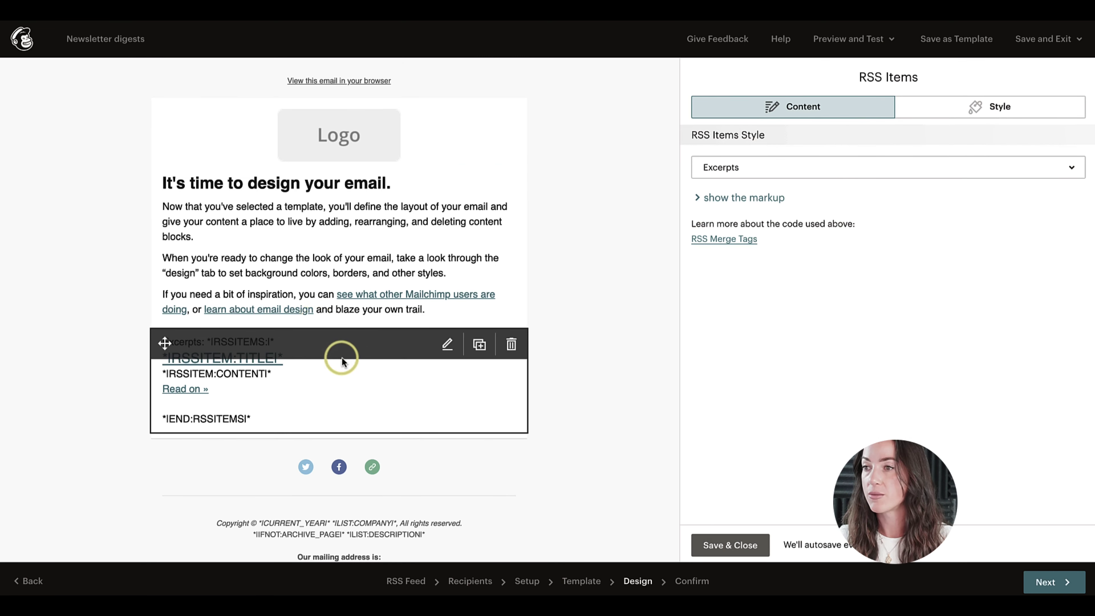
left_click(756, 166)
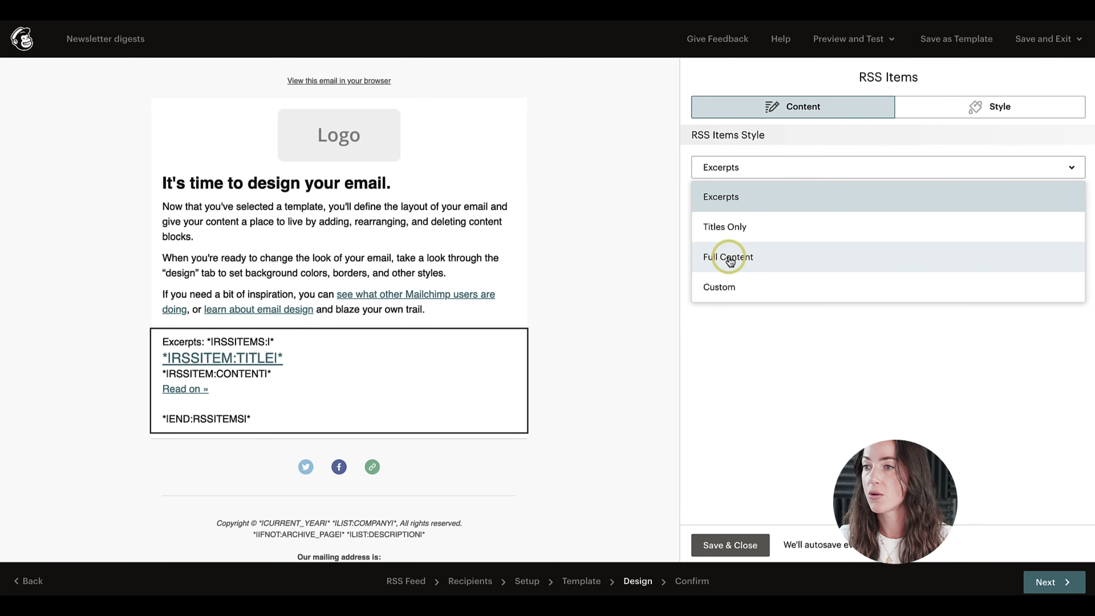
left_click(721, 280)
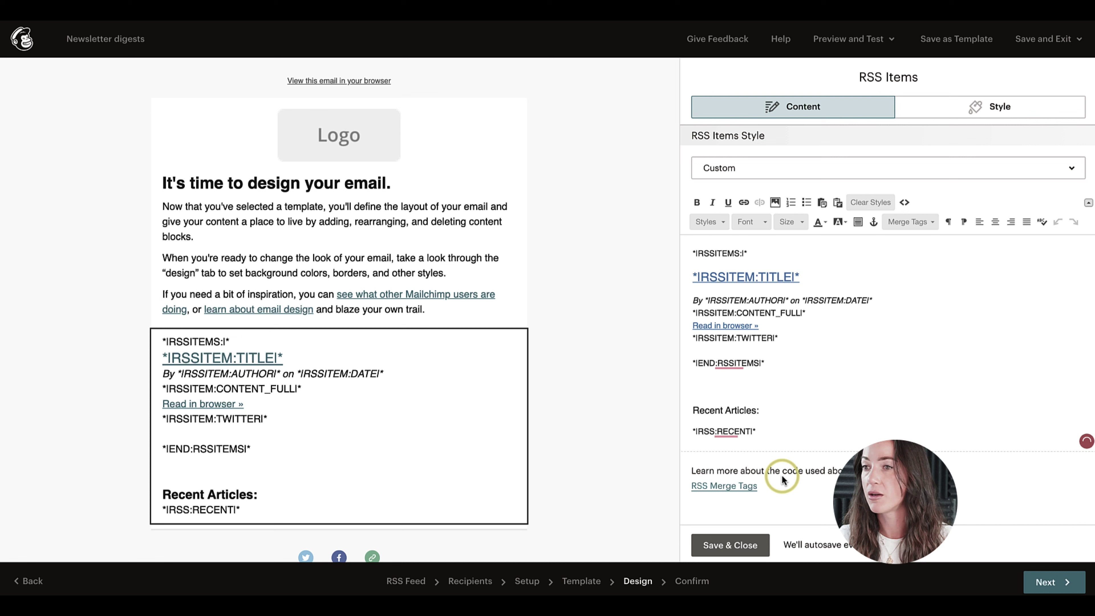
left_click(940, 128)
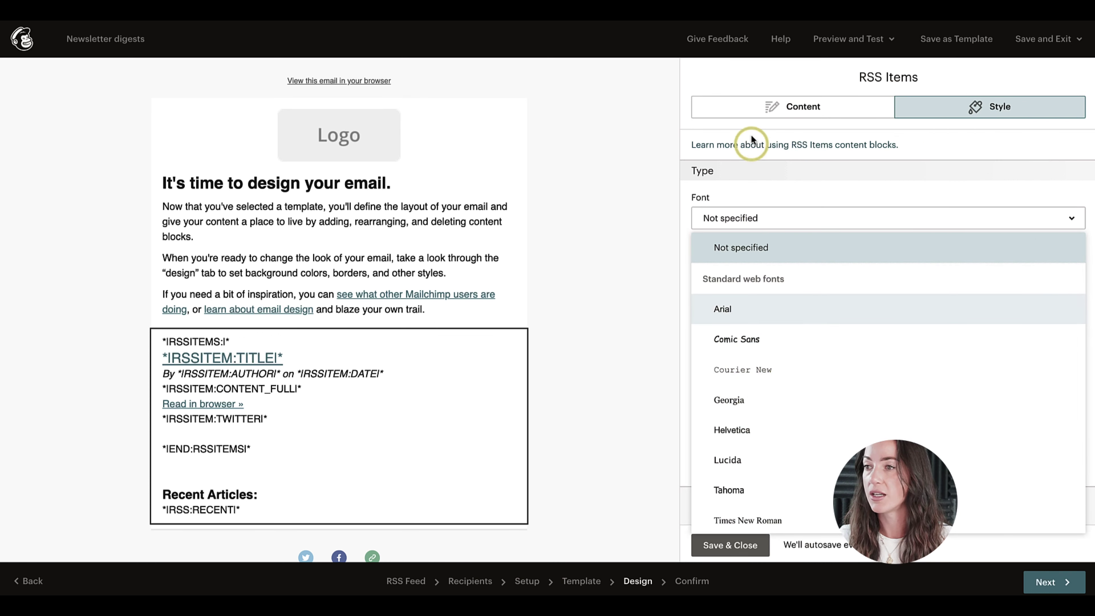
left_click(731, 545)
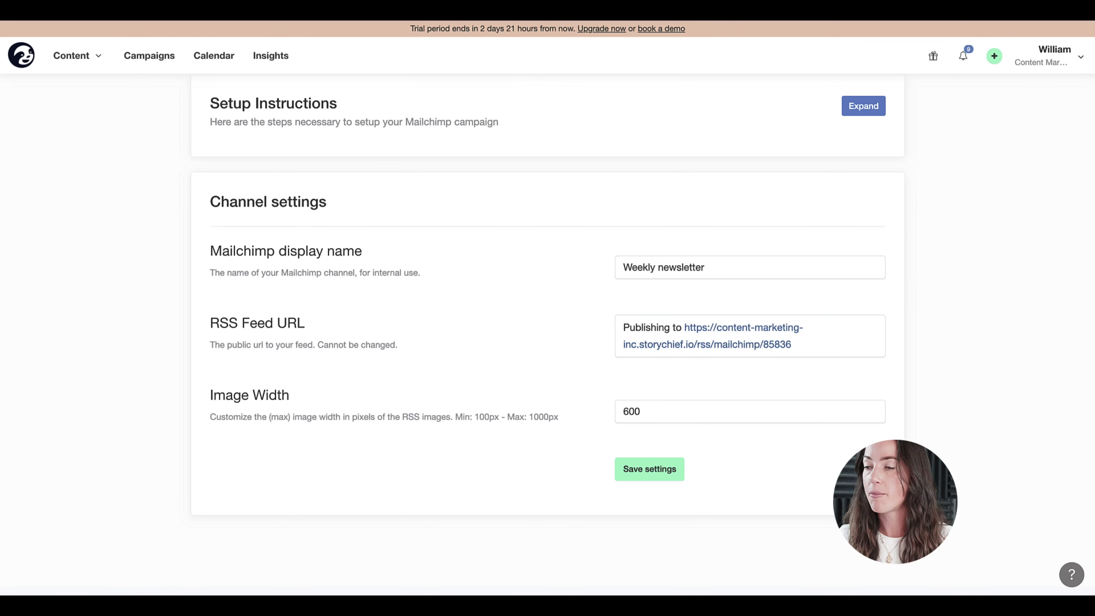
Step: Save the Weekly newsletter channel settings and go to Content > Stories
left_click(662, 472)
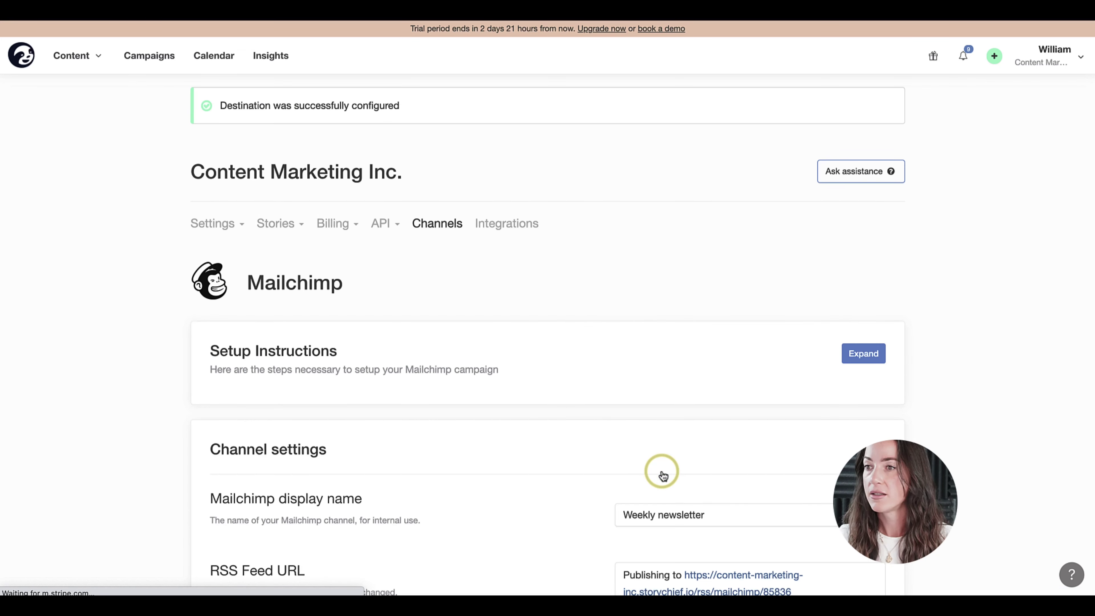
left_click(98, 55)
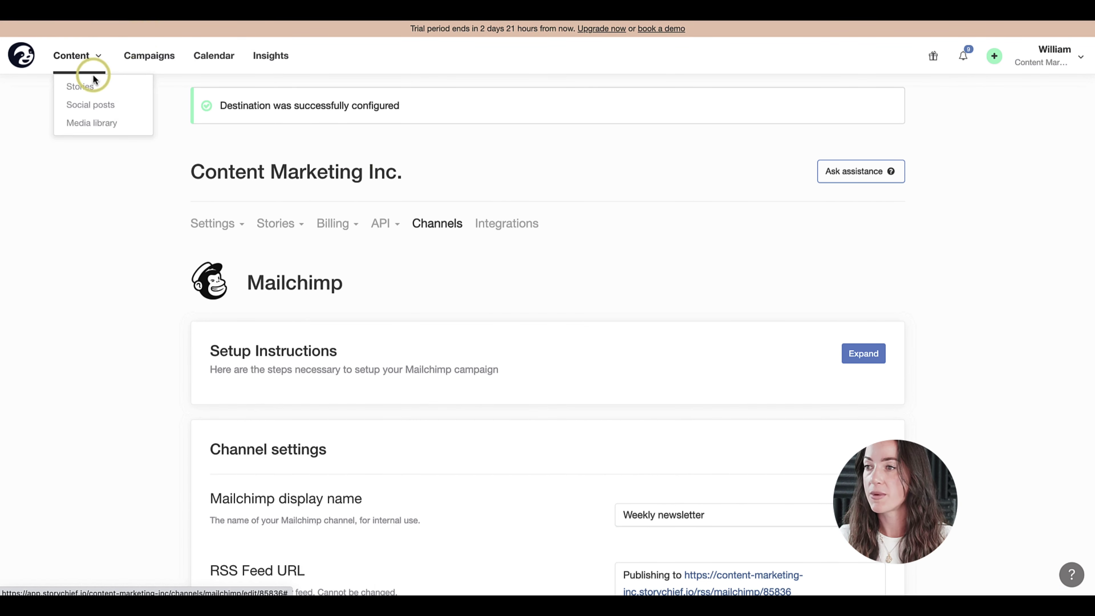
left_click(95, 84)
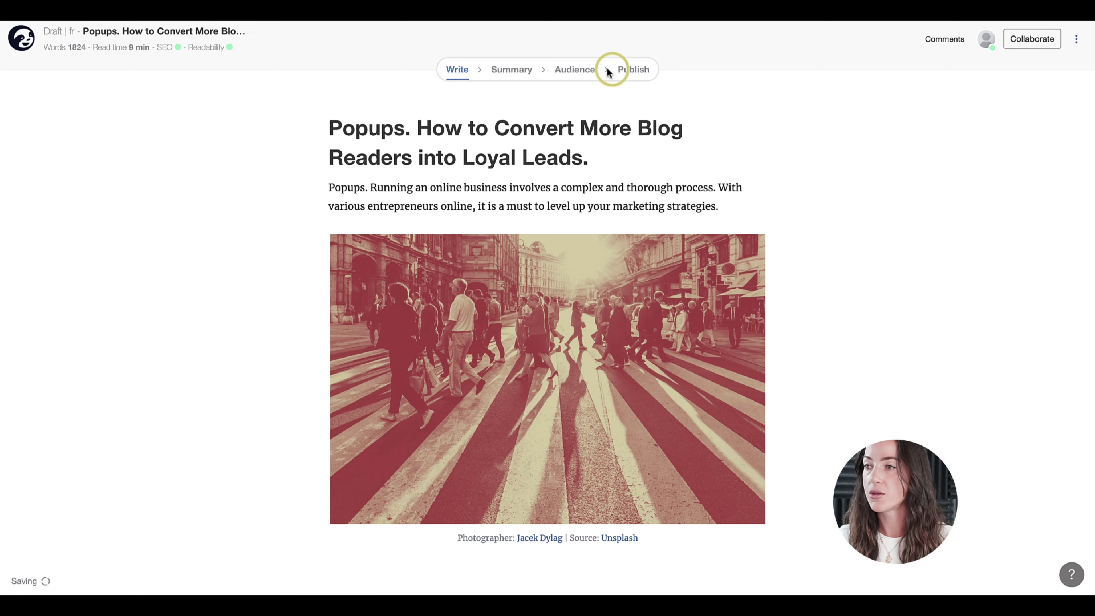
Step: On the Popups story's Audience step, toggle off the Weekly newsletter email channel
left_click(573, 71)
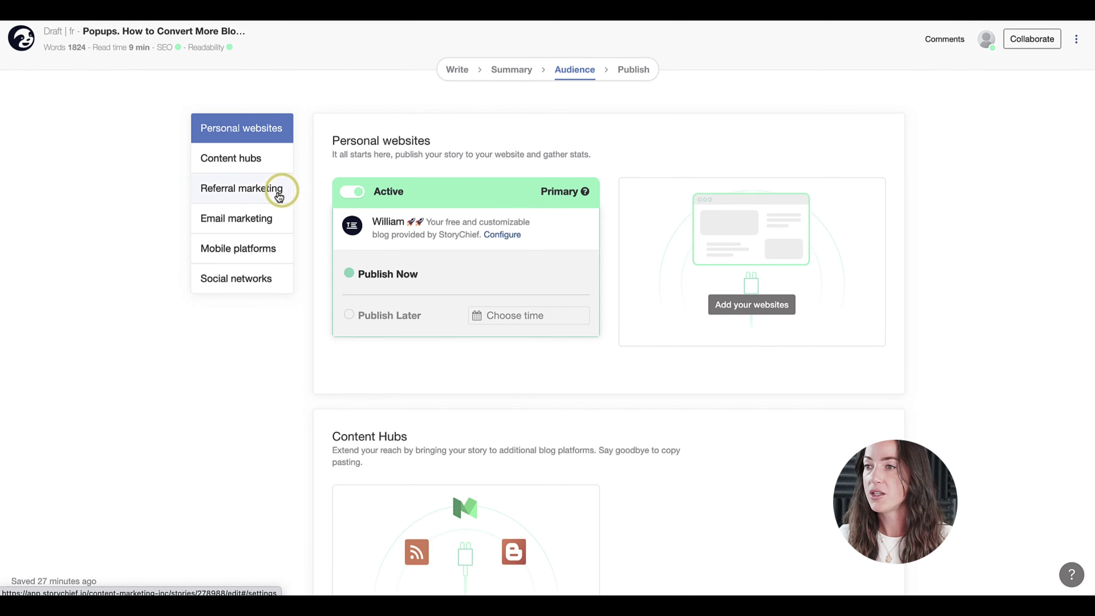
left_click(276, 191)
left_click(234, 218)
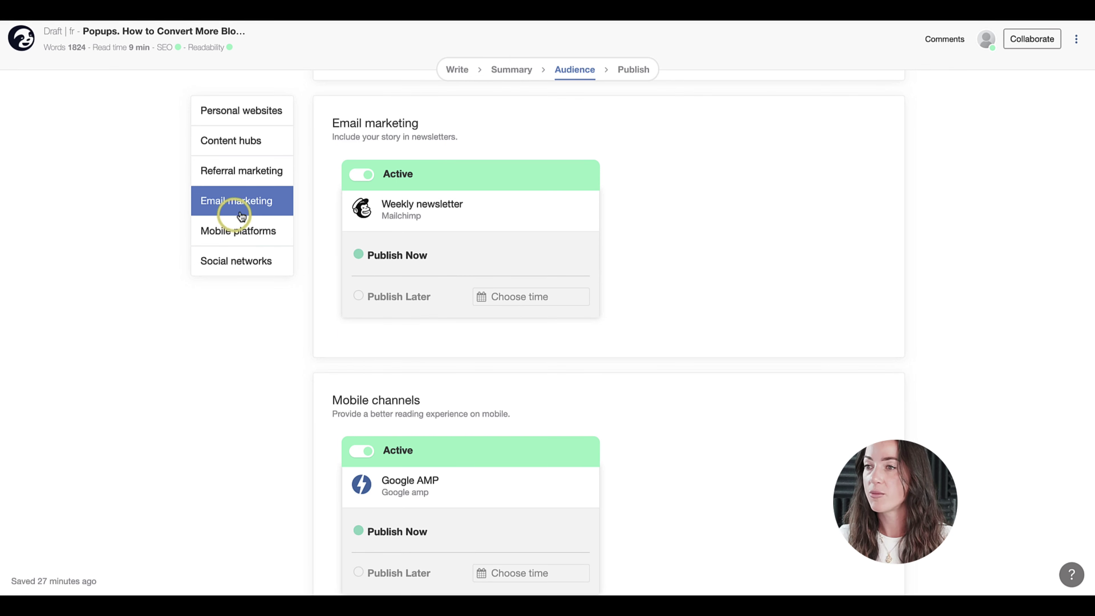
left_click(362, 175)
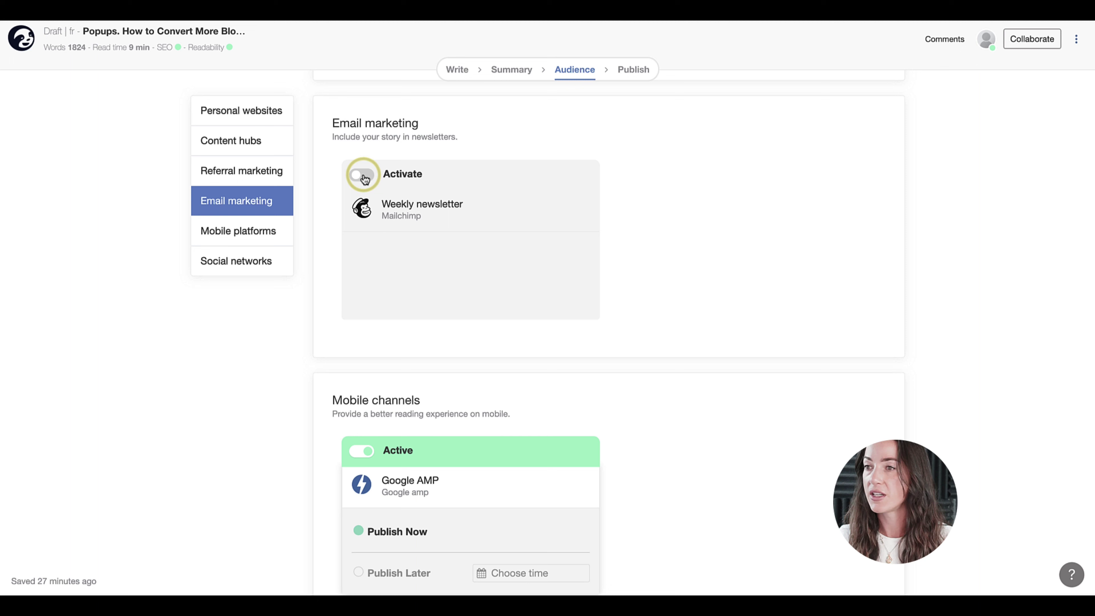